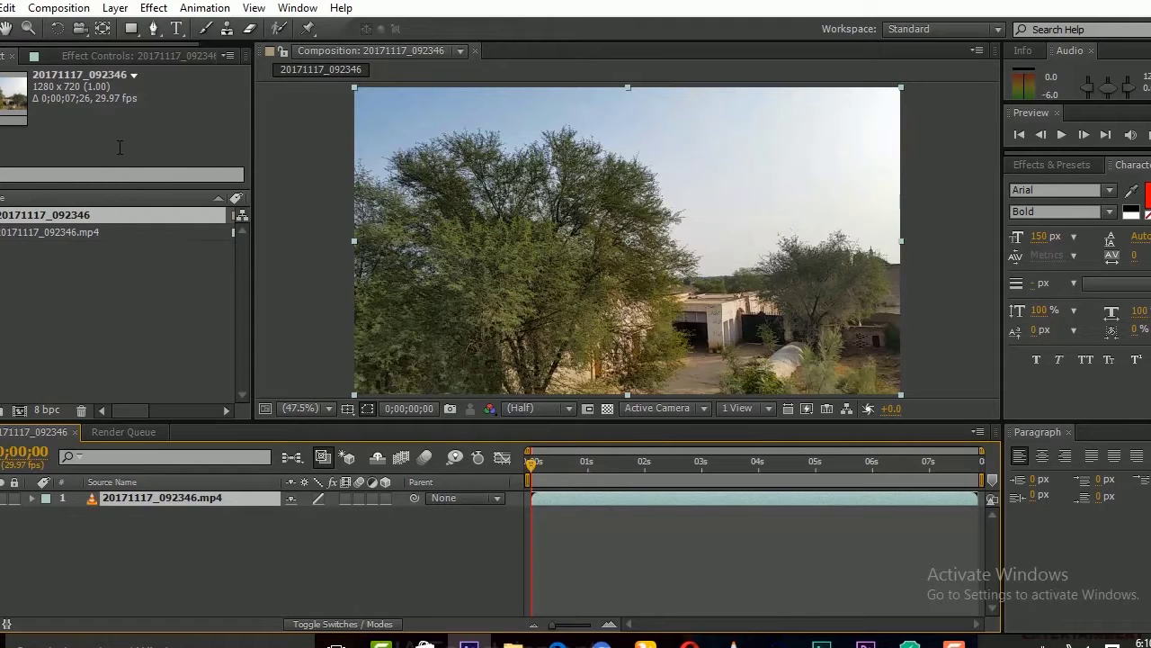
- Add a new adjustment layer above the footage in the composition
click(171, 540)
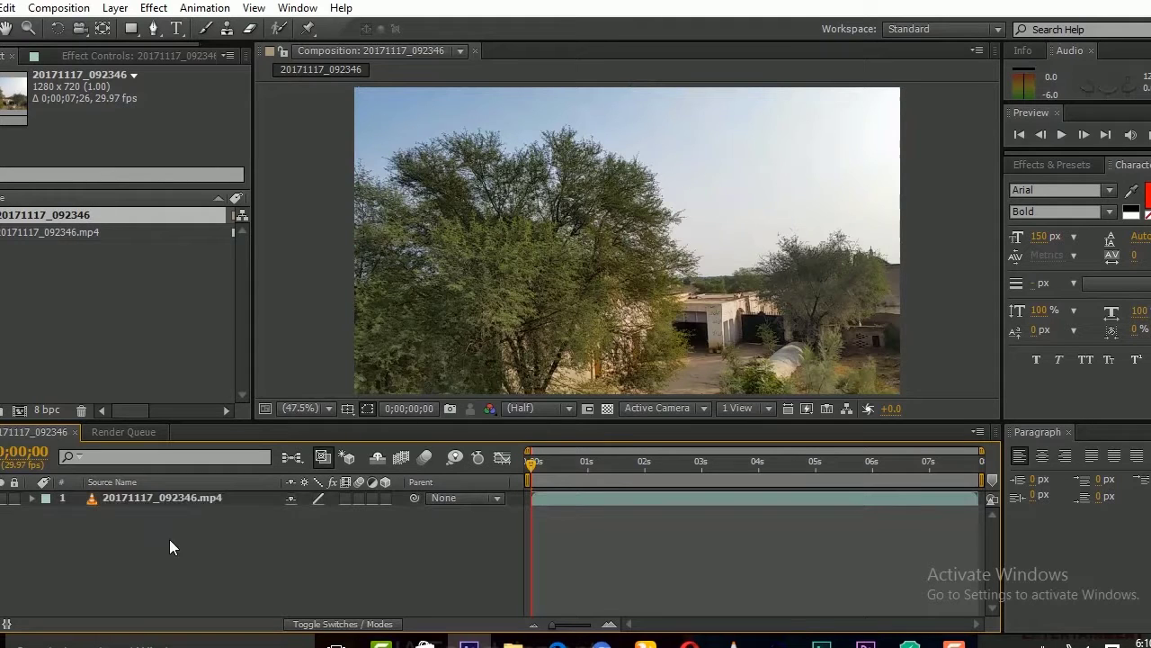
right_click(152, 537)
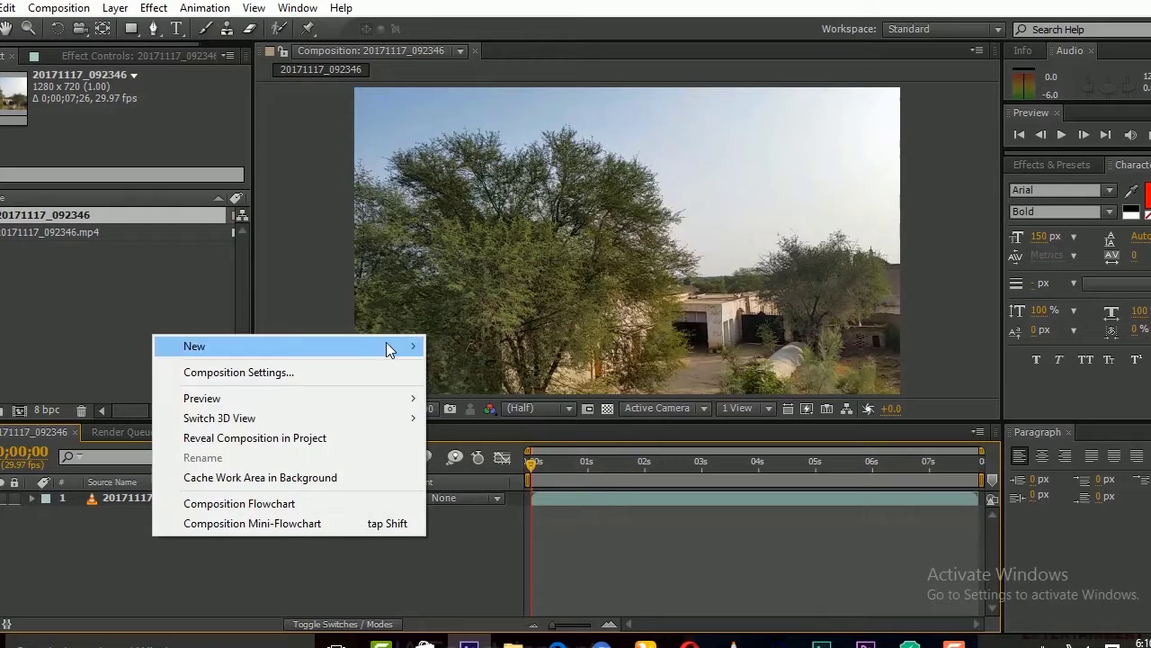
mouse_move(390, 347)
click(508, 489)
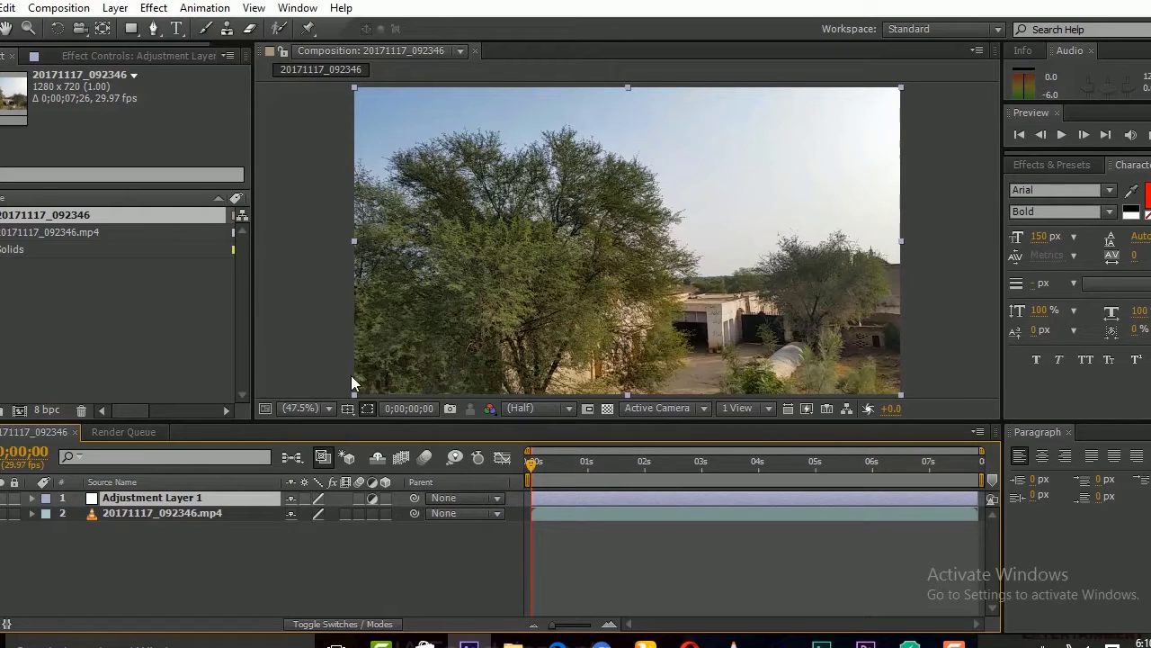
- Apply a Curves effect to Adjustment Layer 1
click(150, 7)
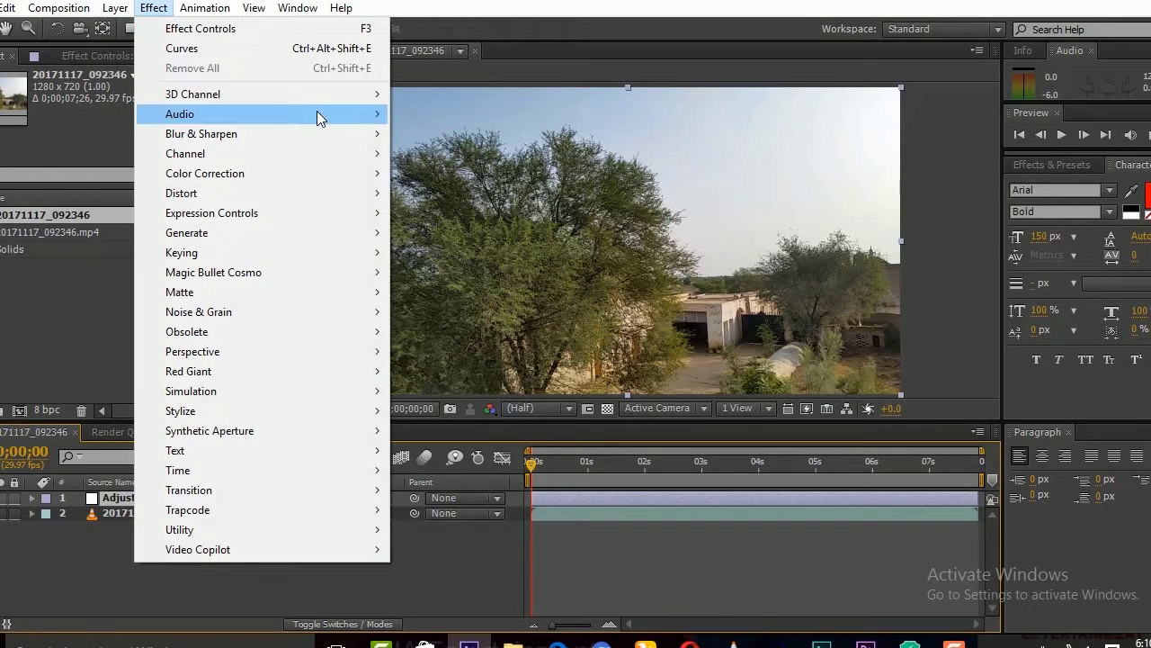
mouse_move(316, 111)
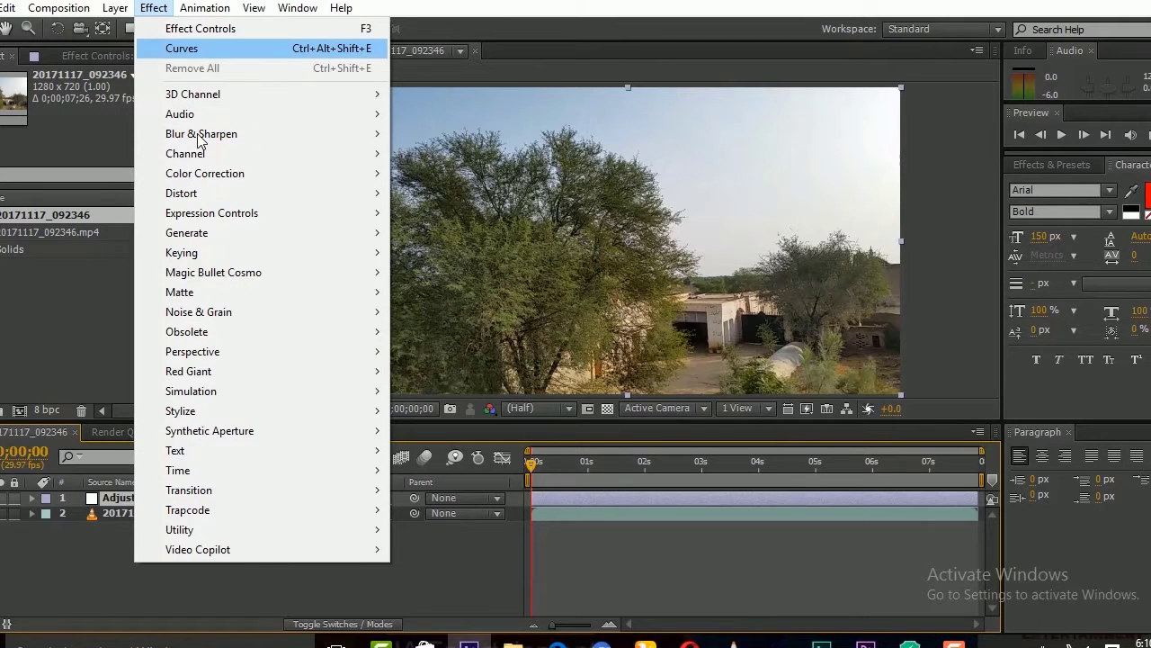
key(Return)
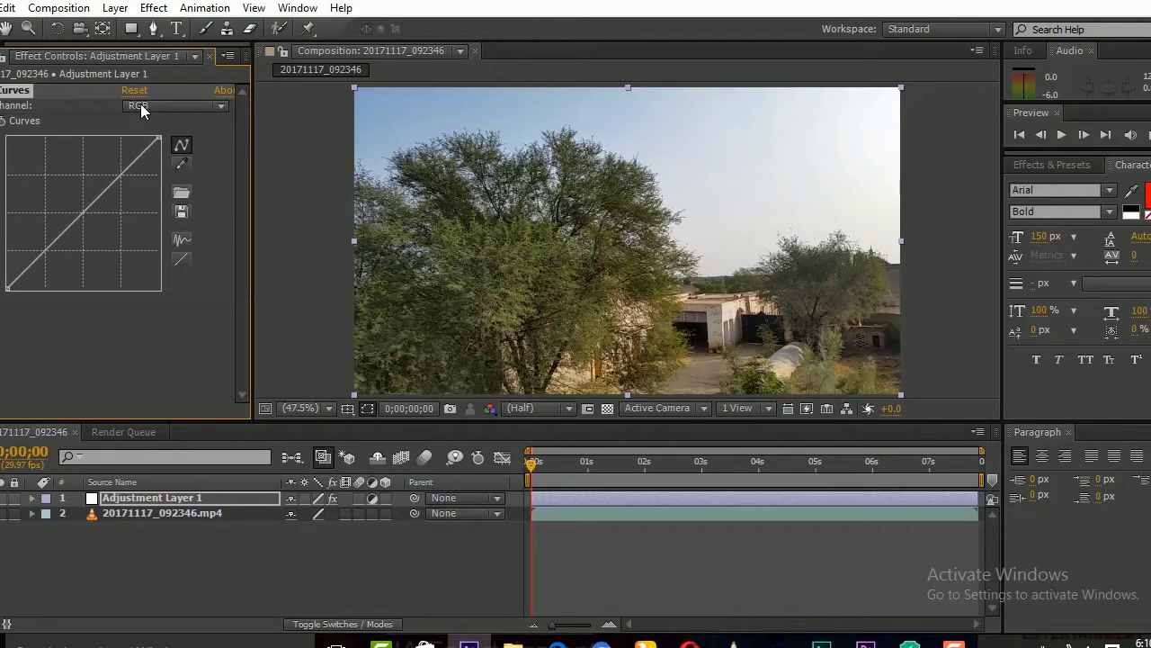
- Reshape the Red channel curve into an S-curve to warm the image
click(142, 107)
click(153, 146)
drag(122, 175, 112, 164)
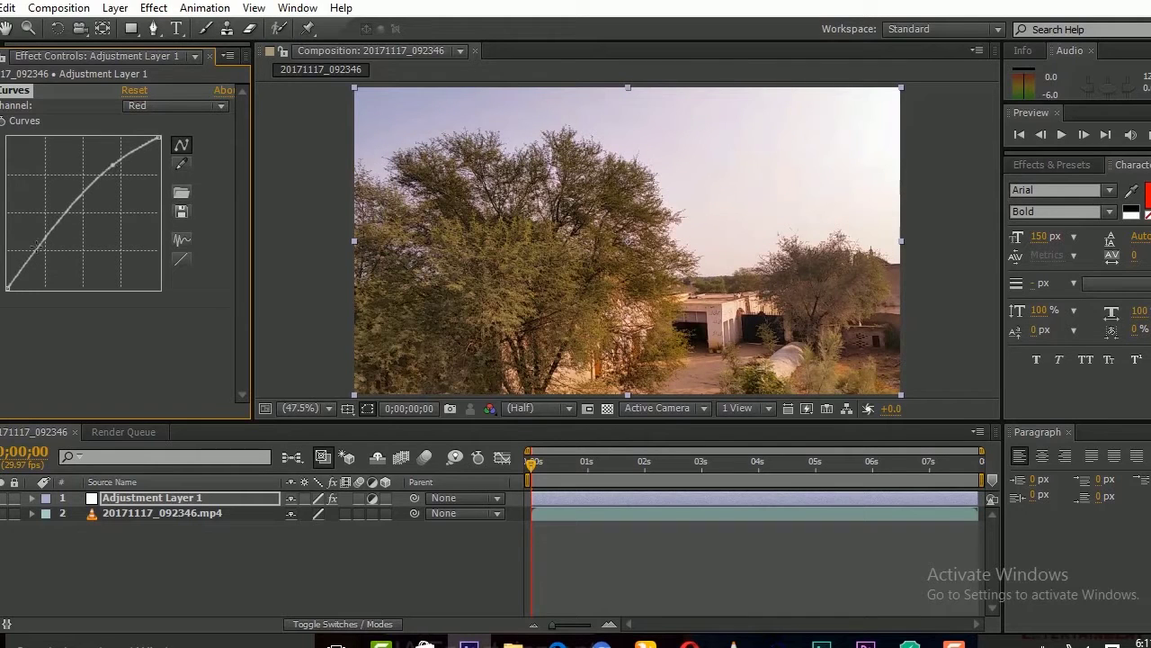
drag(38, 244, 52, 263)
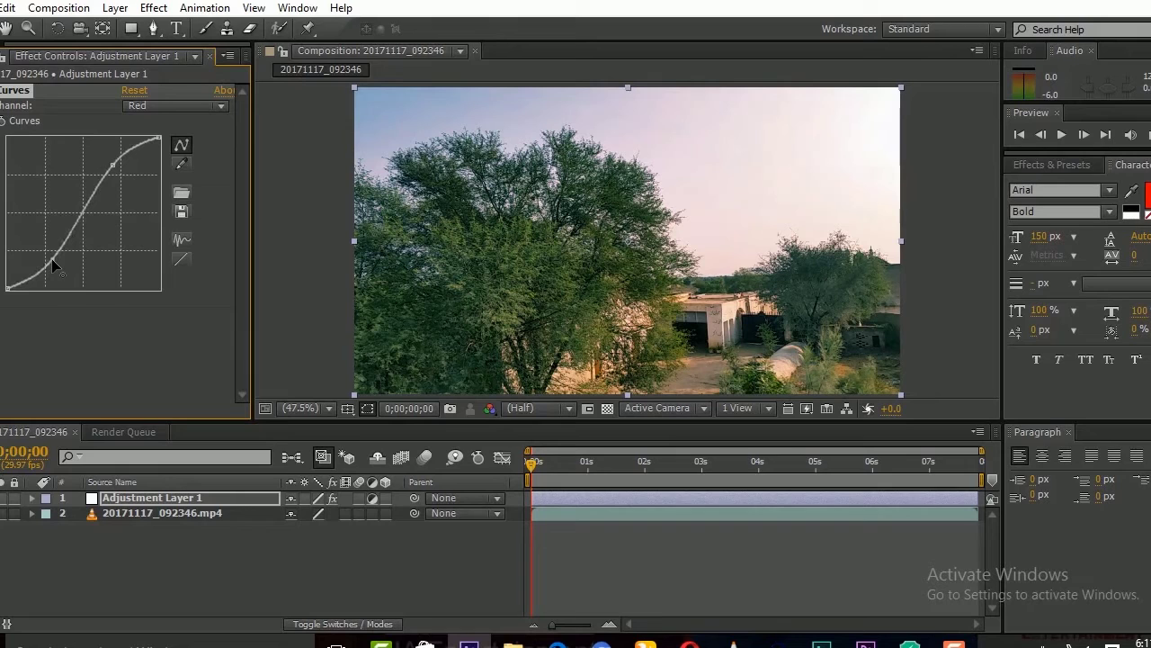
- On the Blue channel, pull the upper curve down and lift a low point
click(144, 105)
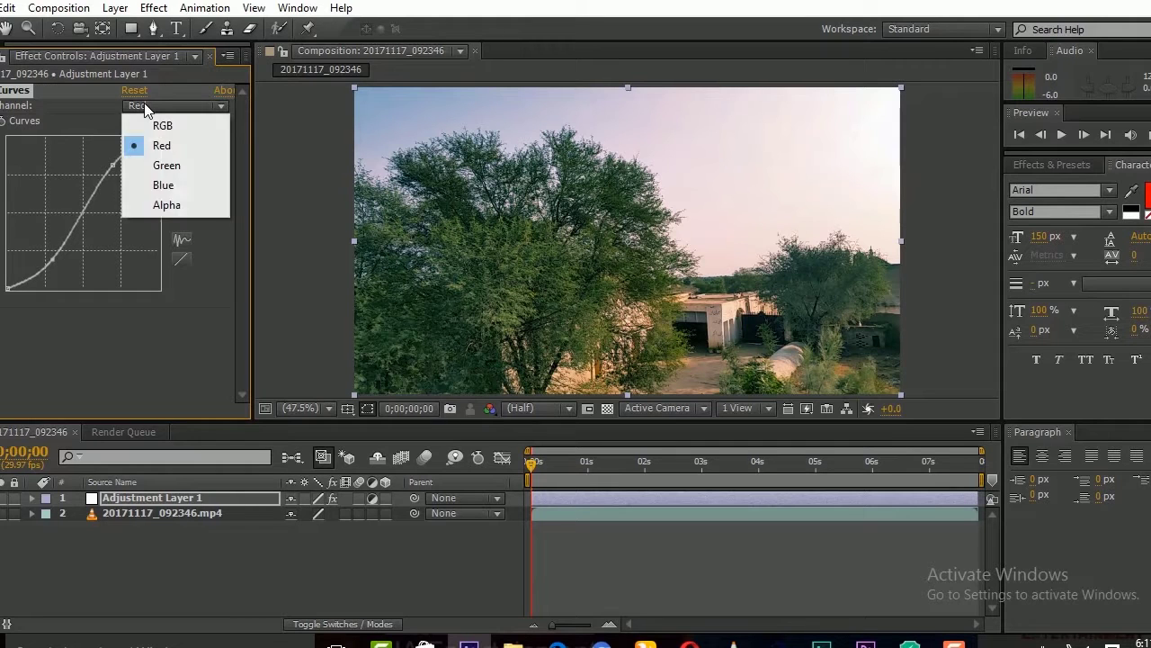
click(158, 180)
click(119, 170)
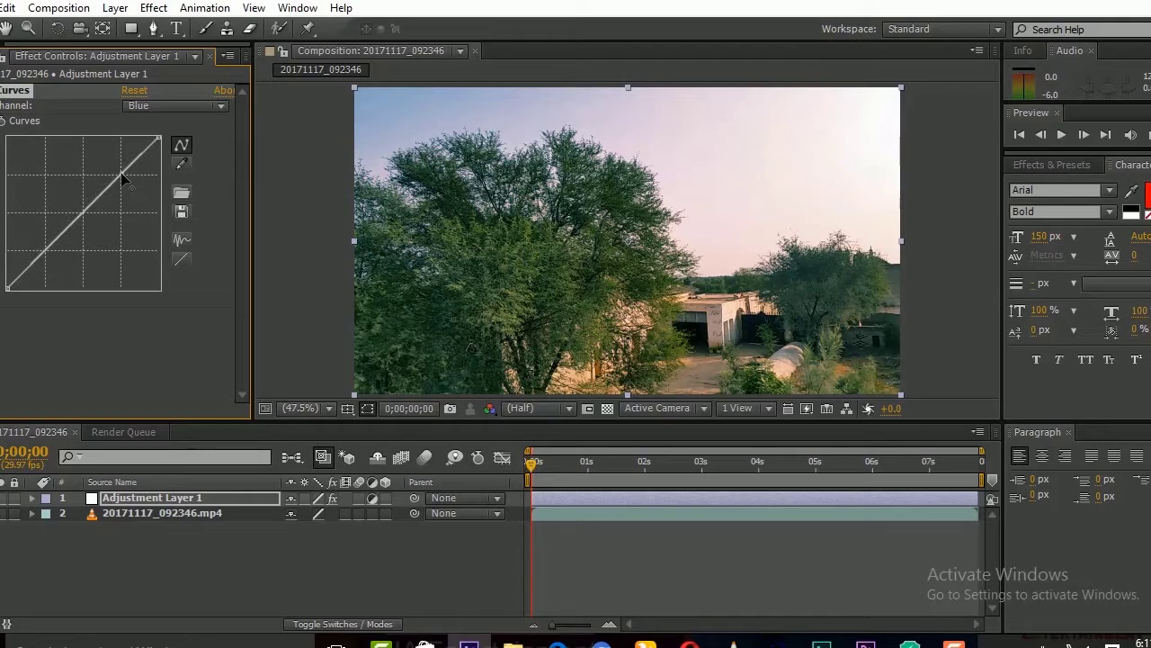
drag(122, 177, 129, 185)
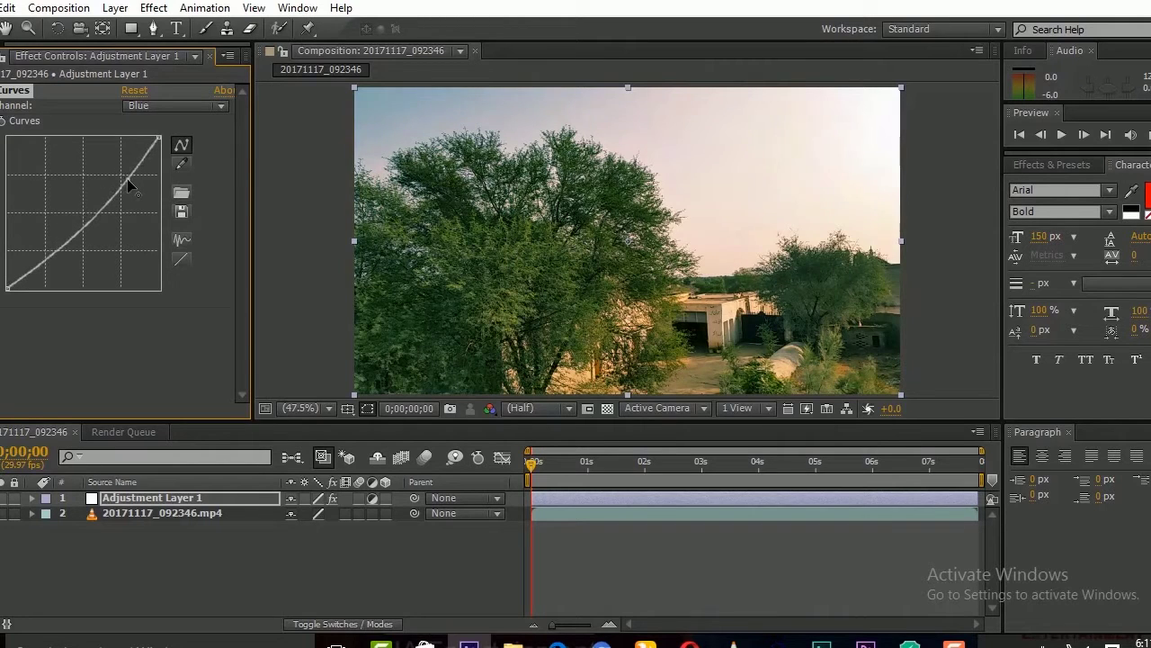
drag(51, 263, 40, 248)
- Nudge the Green channel curve slightly greener, then play back the graded composition
click(137, 108)
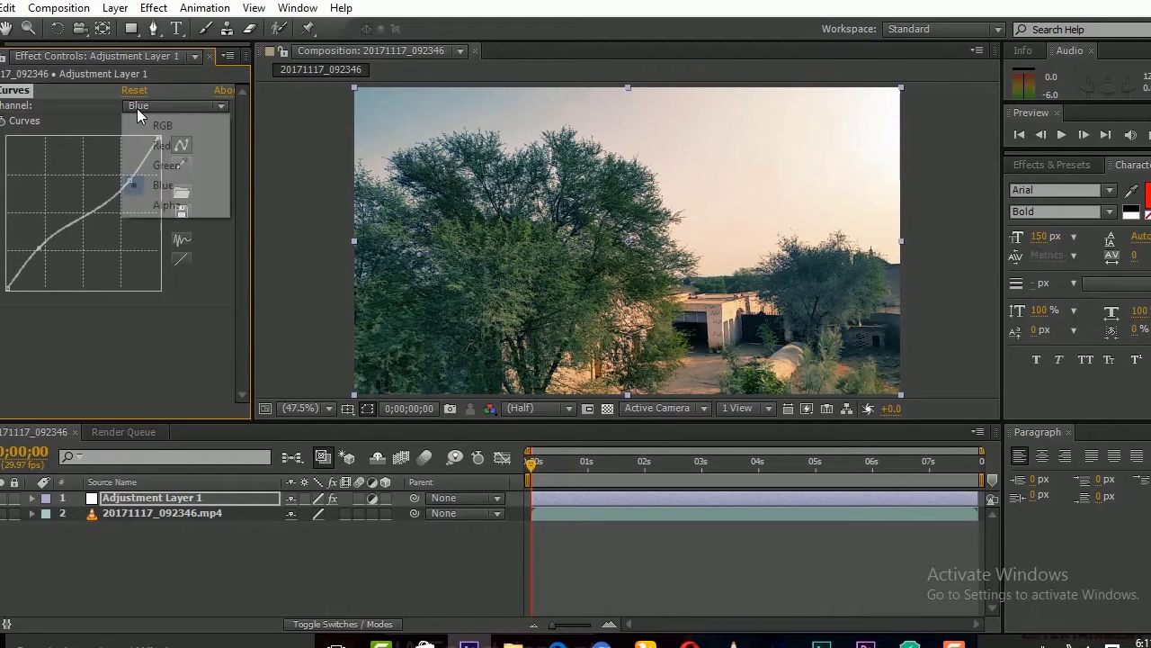
click(165, 165)
drag(81, 212, 80, 209)
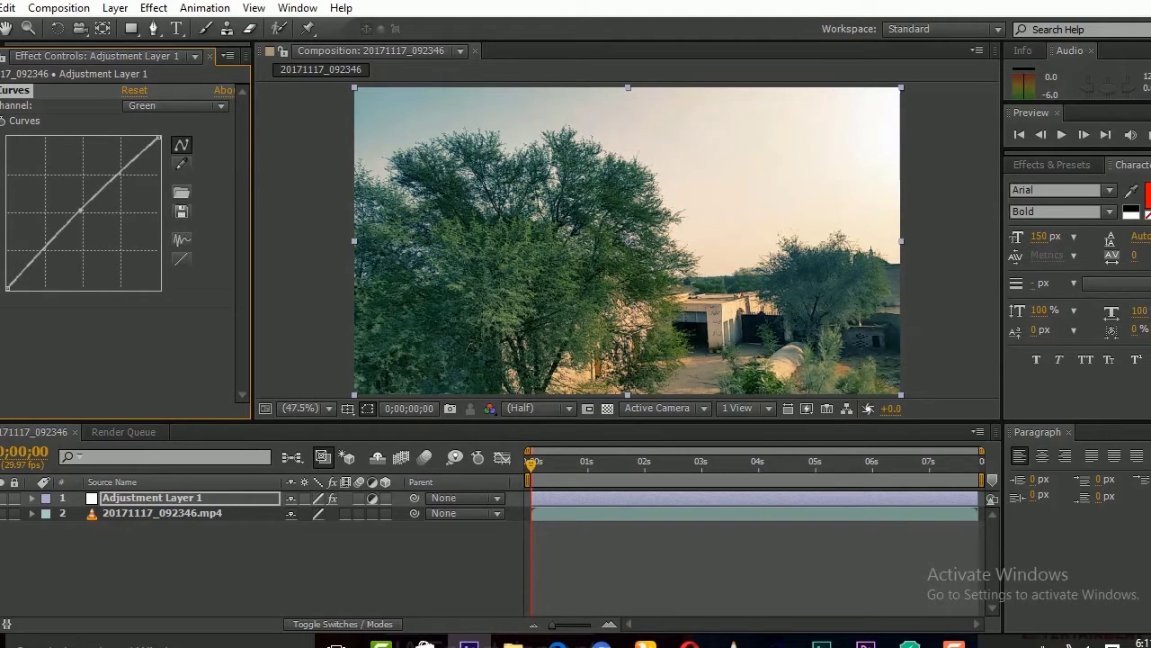
click(1031, 113)
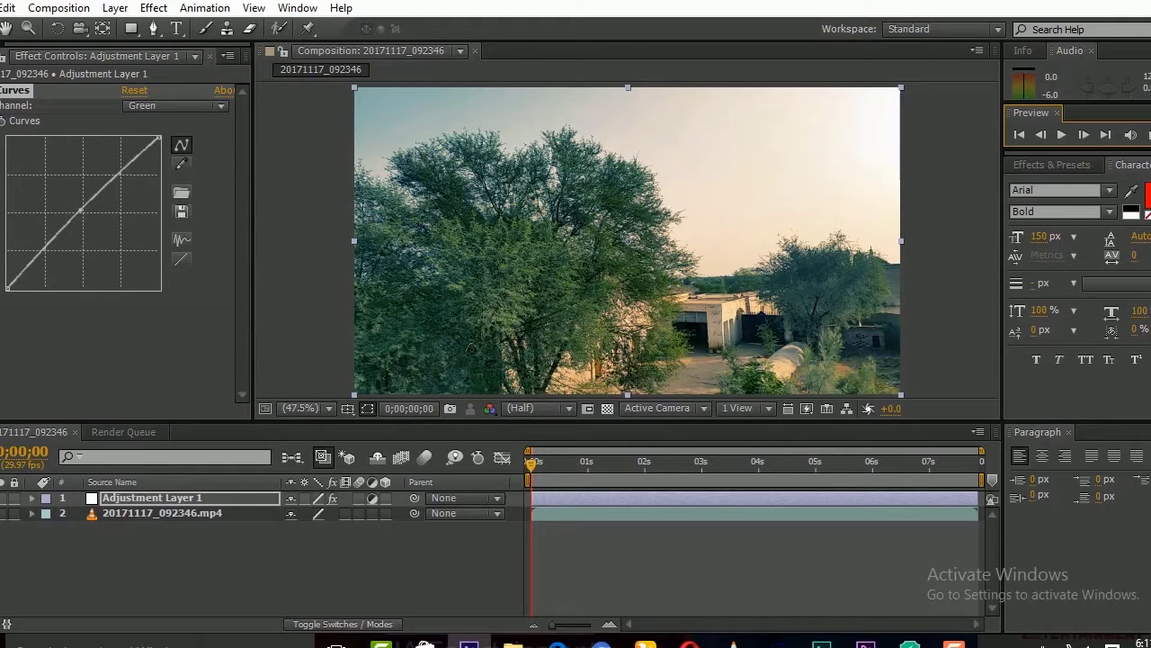
key(space)
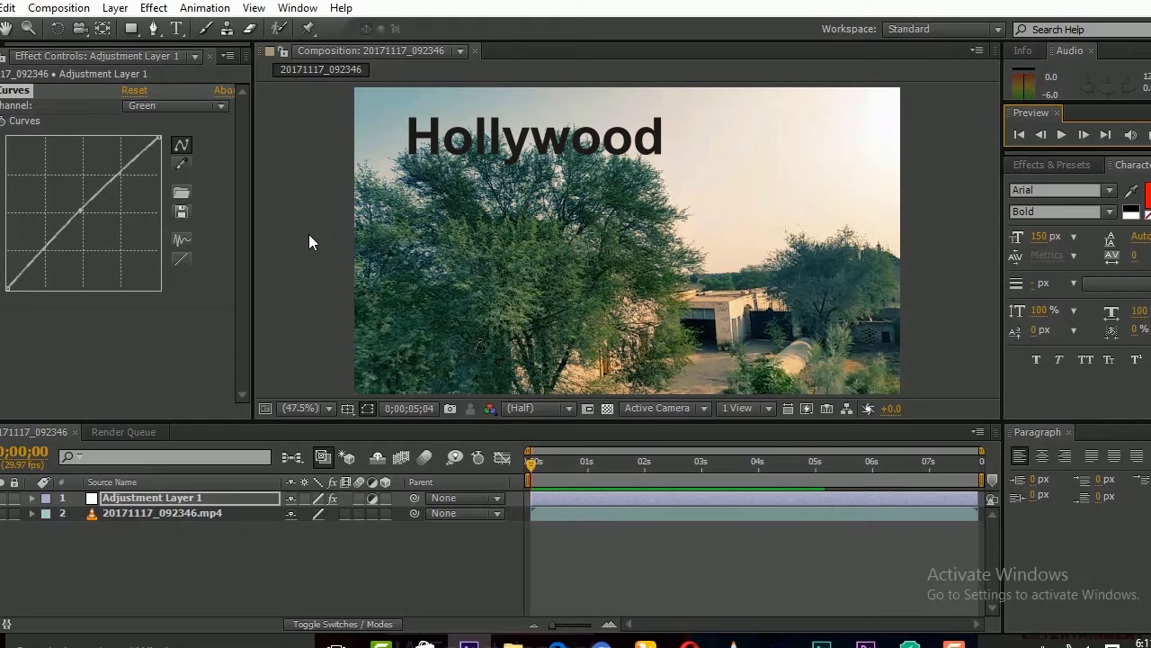
- Delete Adjustment Layer 1 so only the ungraded video clip remains
click(158, 498)
key(Delete)
click(160, 8)
click(92, 516)
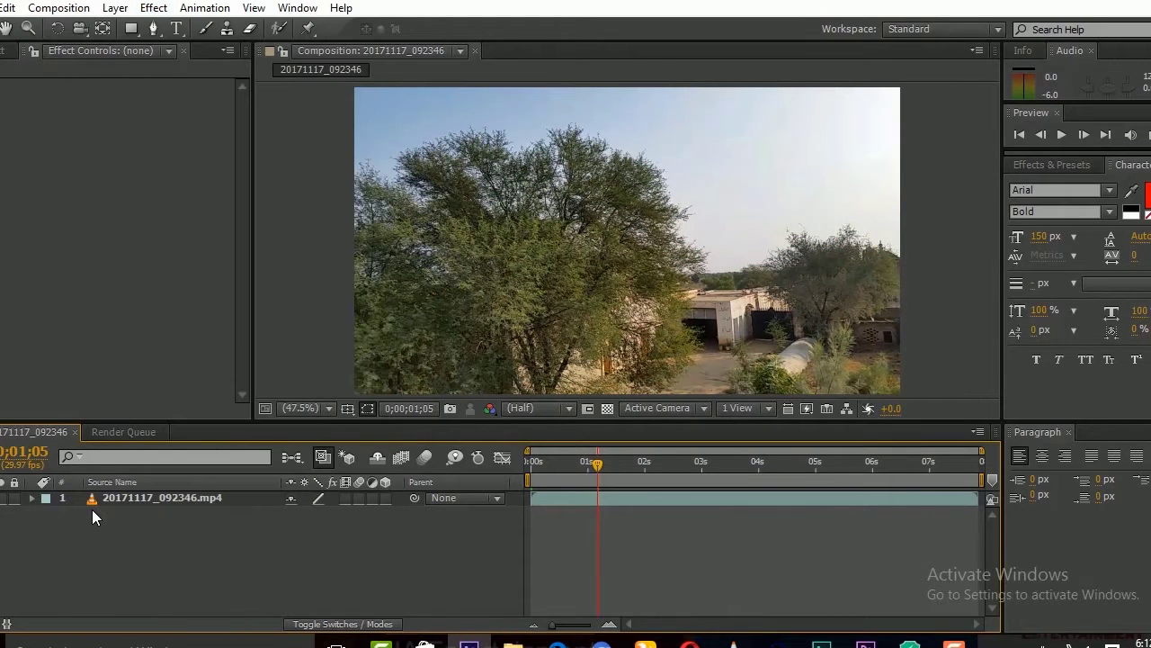
- Add a second adjustment layer to the composition
right_click(116, 574)
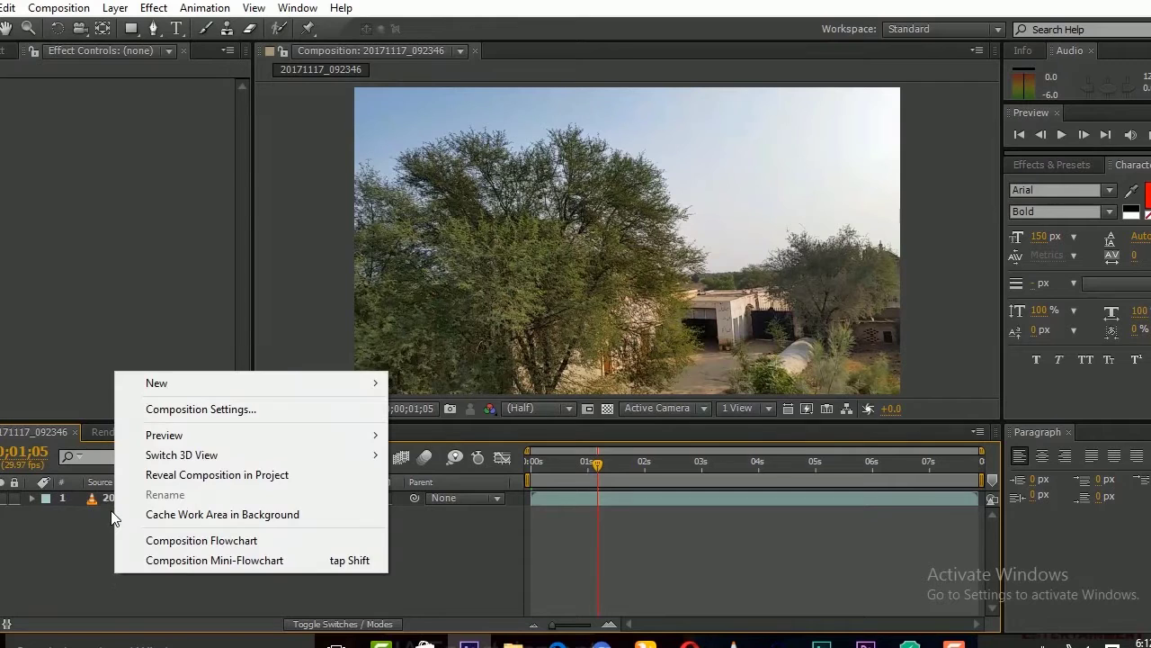
mouse_move(300, 377)
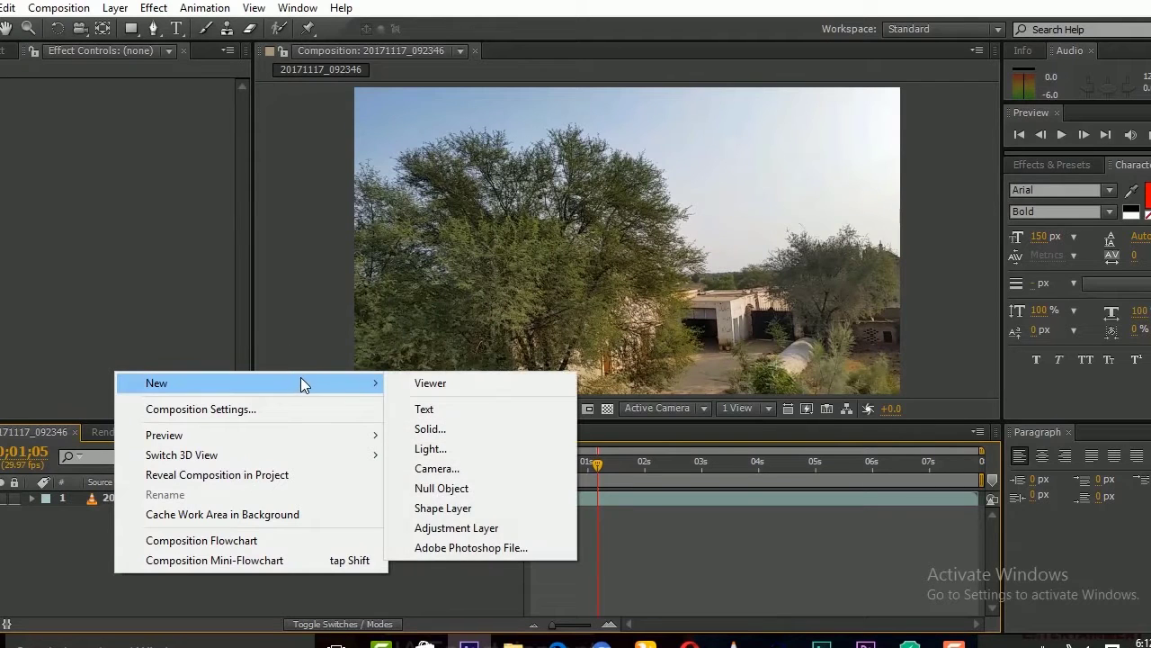
click(486, 522)
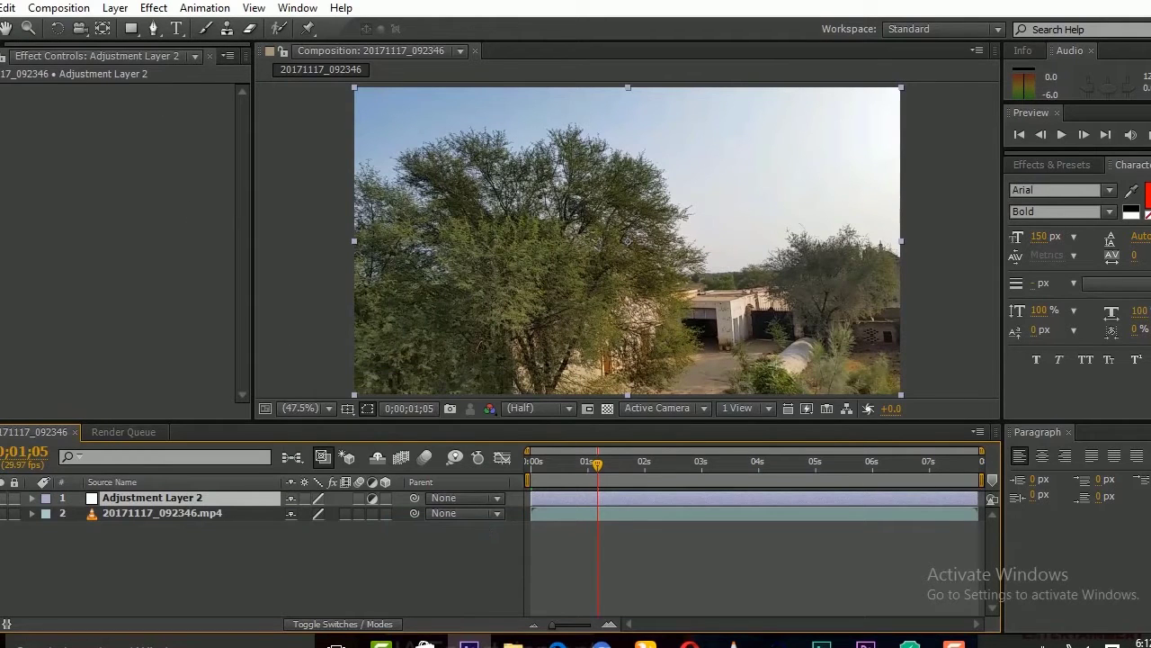
- Apply a Vibrance effect to Adjustment Layer 2 with Vibrance set to 100
click(154, 8)
mouse_move(276, 176)
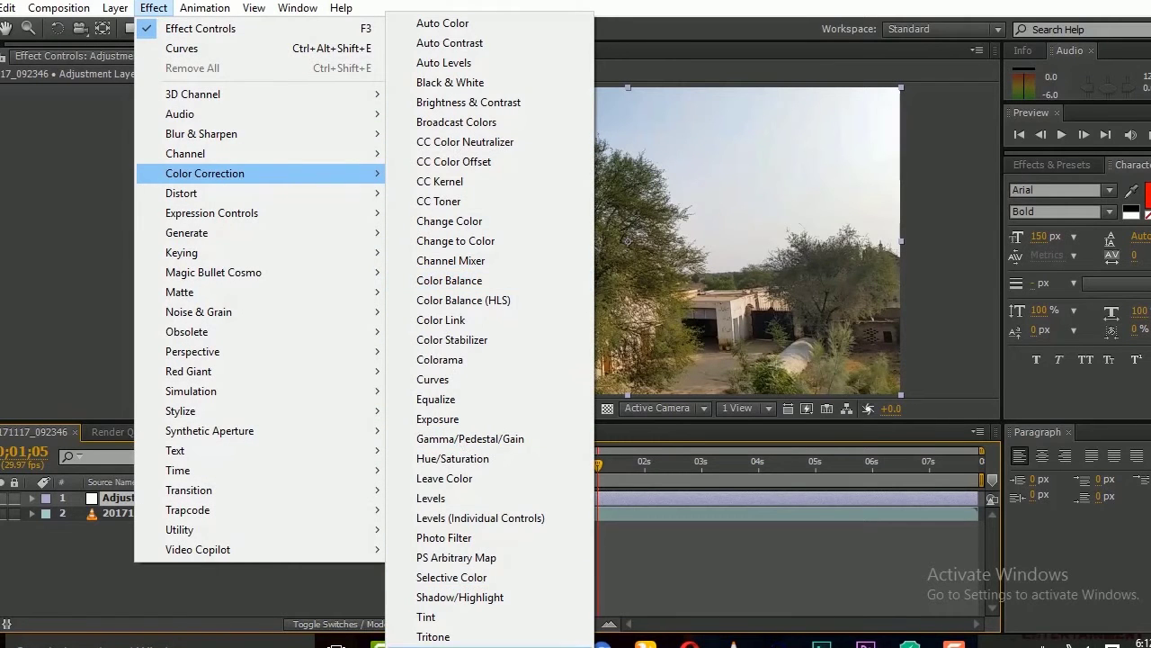
click(436, 645)
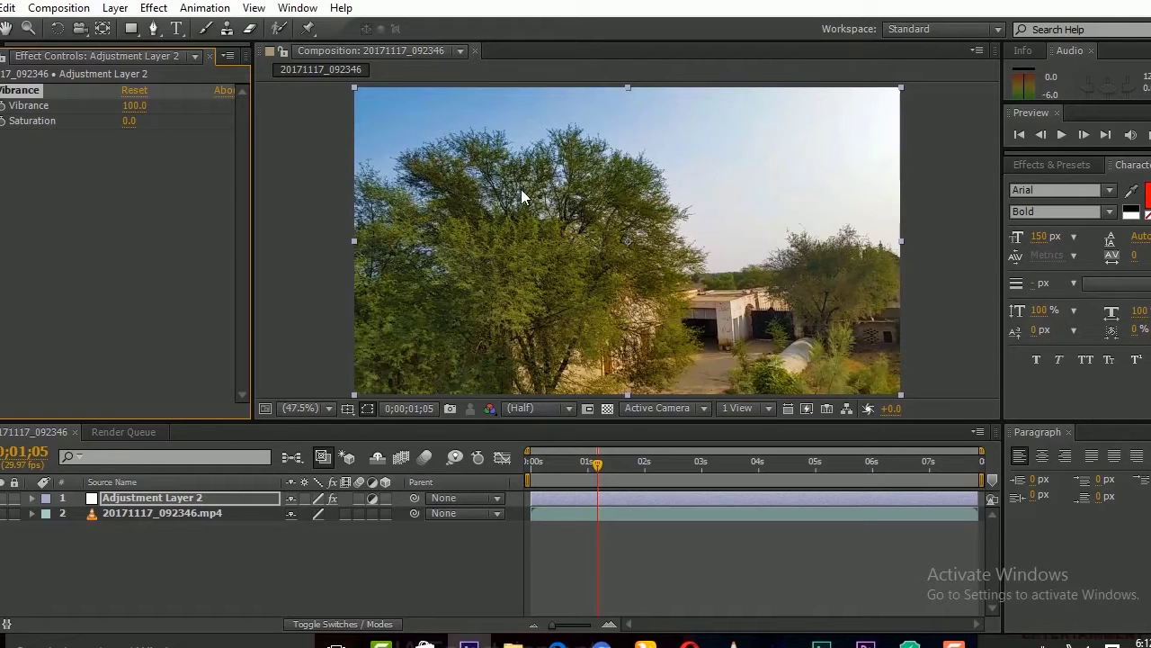
click(154, 9)
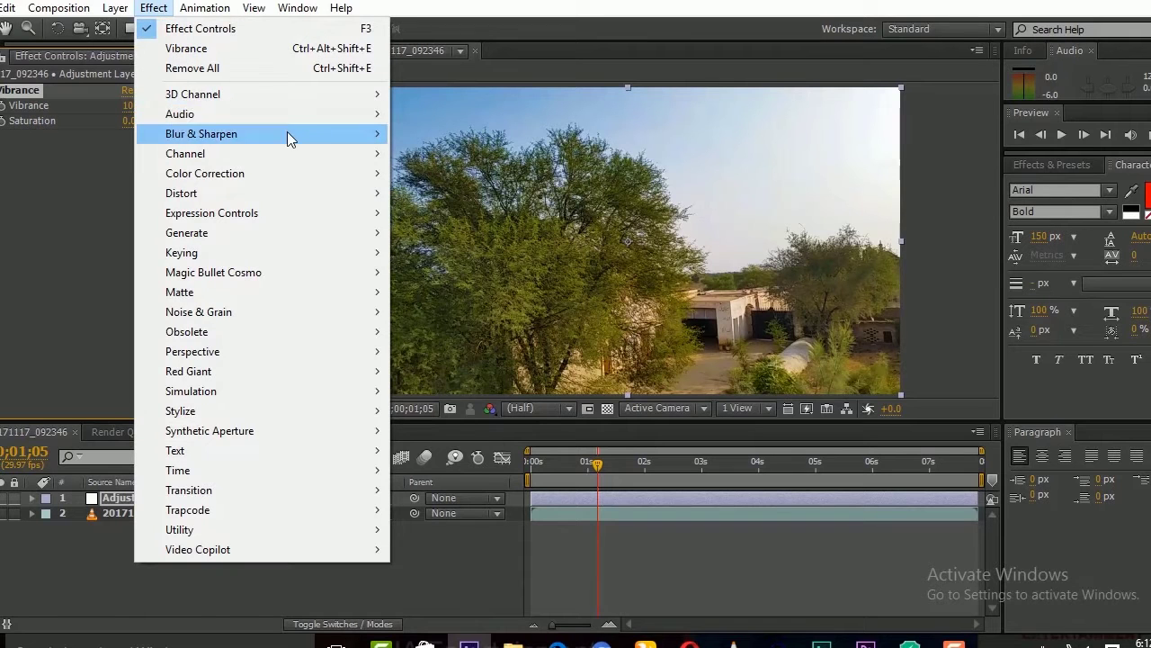
- Add Curves to Adjustment Layer 2 and pull the Red curve down
mouse_move(297, 173)
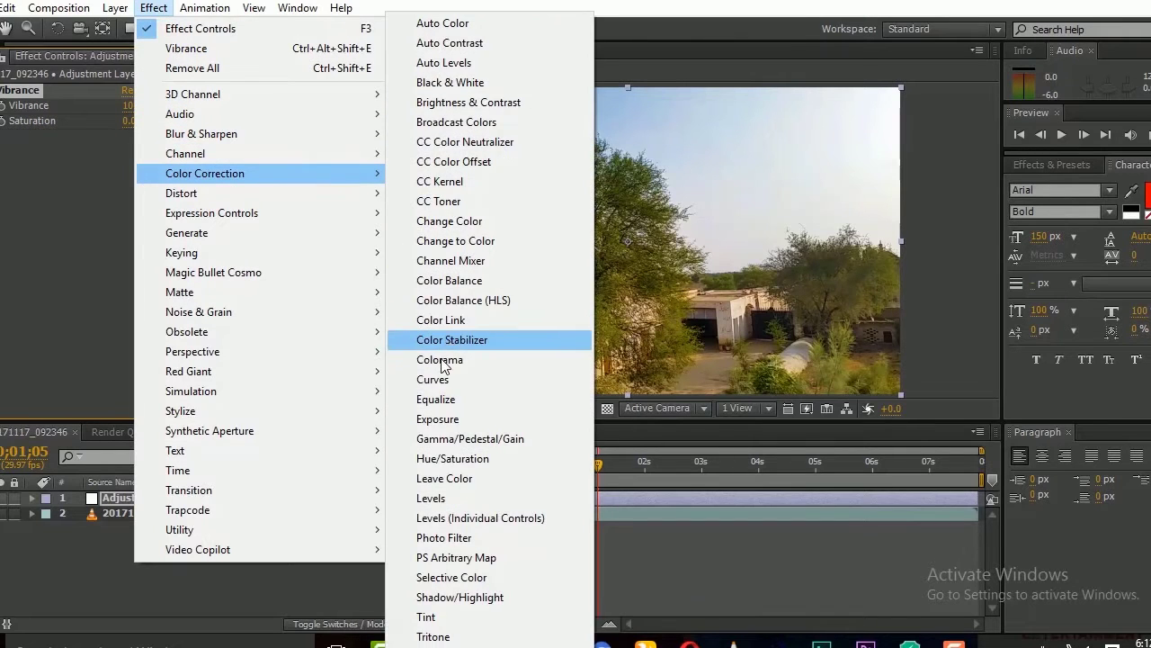
click(430, 378)
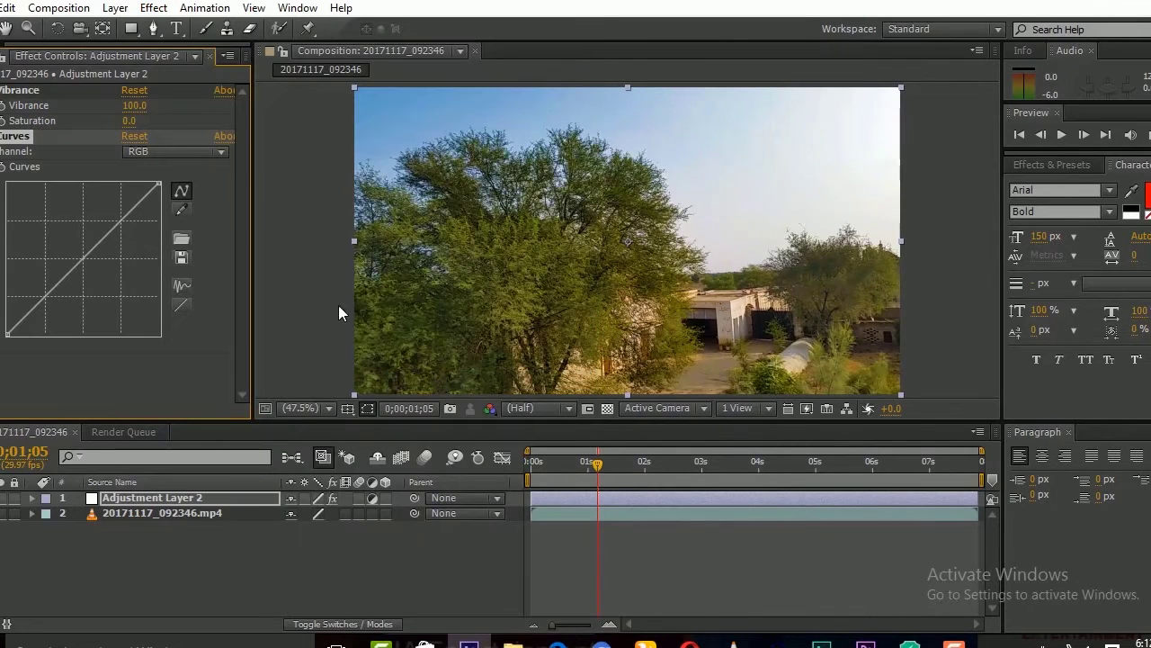
click(137, 151)
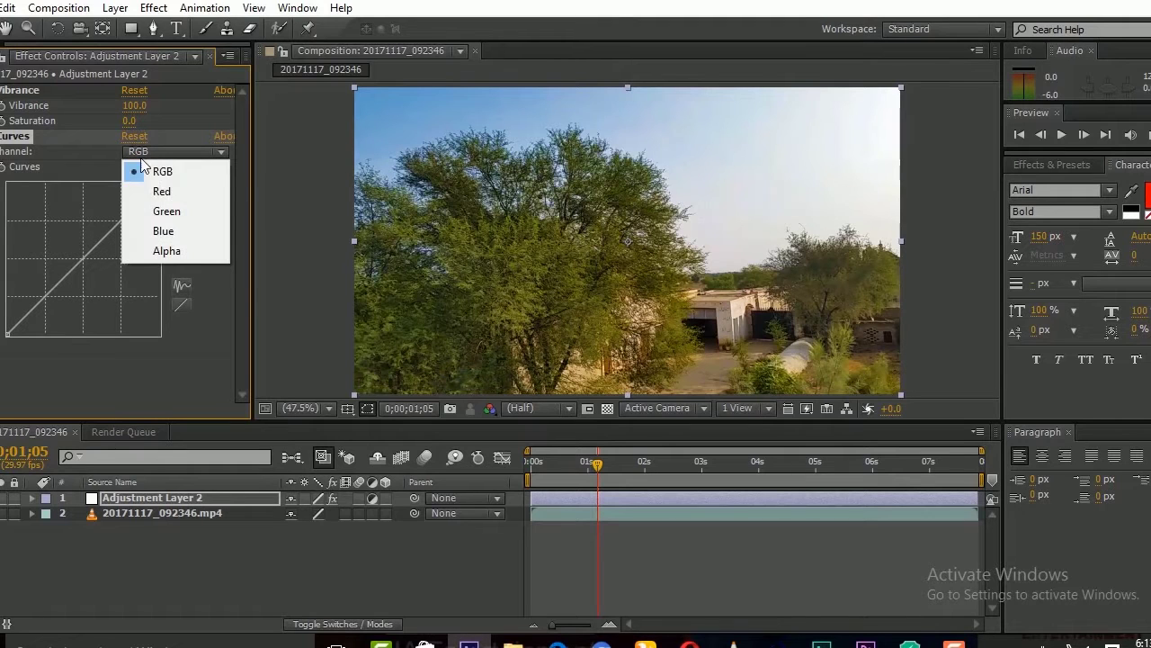
click(154, 191)
drag(85, 258, 90, 267)
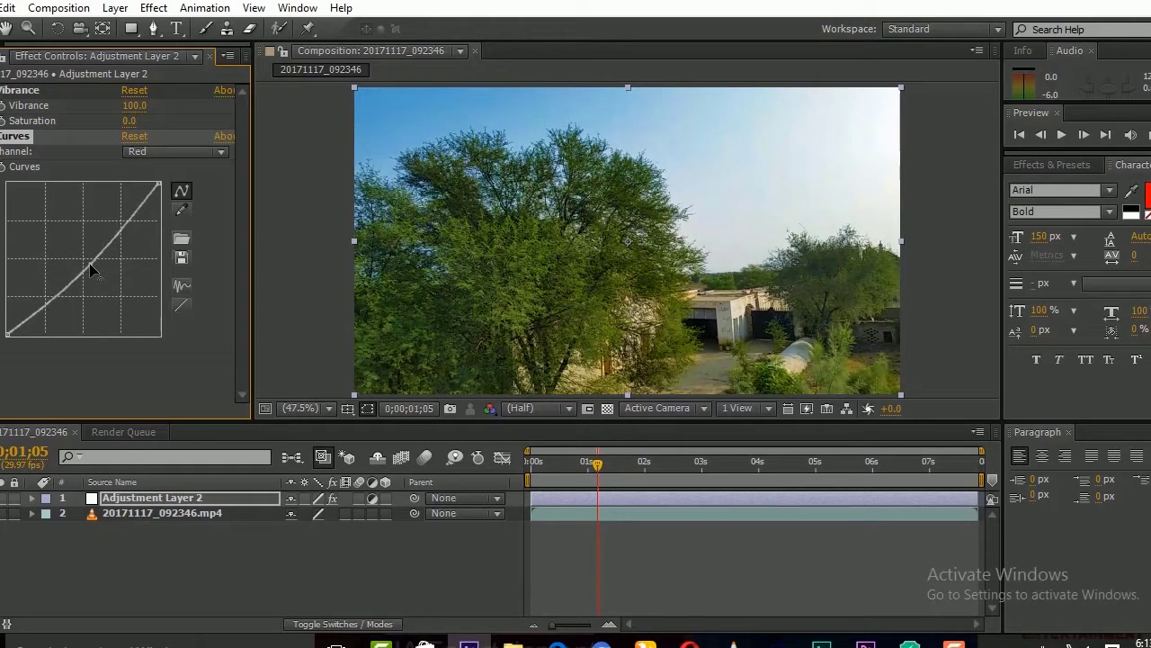
- Raise the Blue curve for a bluer image and return to the first frame
click(160, 154)
click(163, 230)
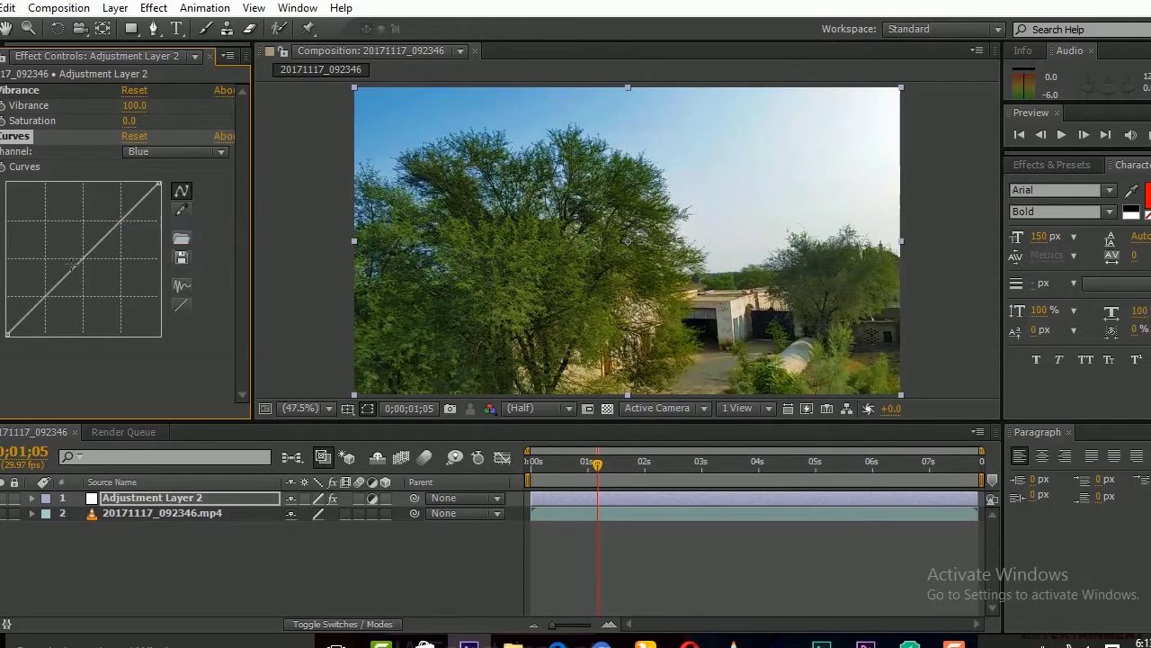
drag(81, 262, 77, 261)
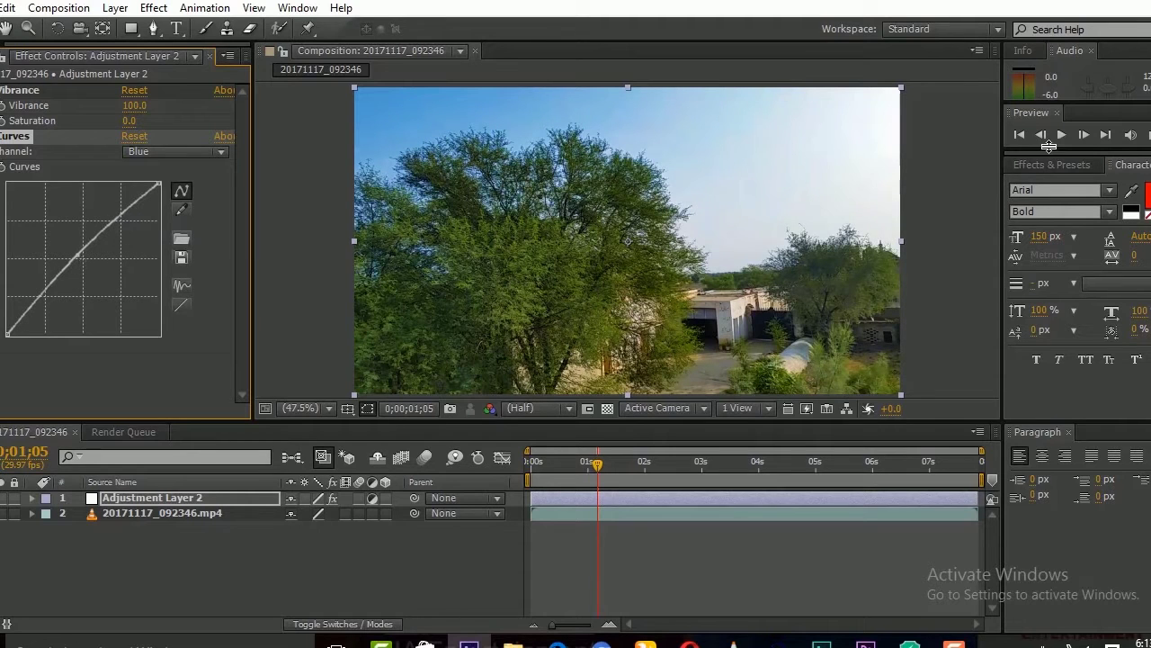
click(1019, 135)
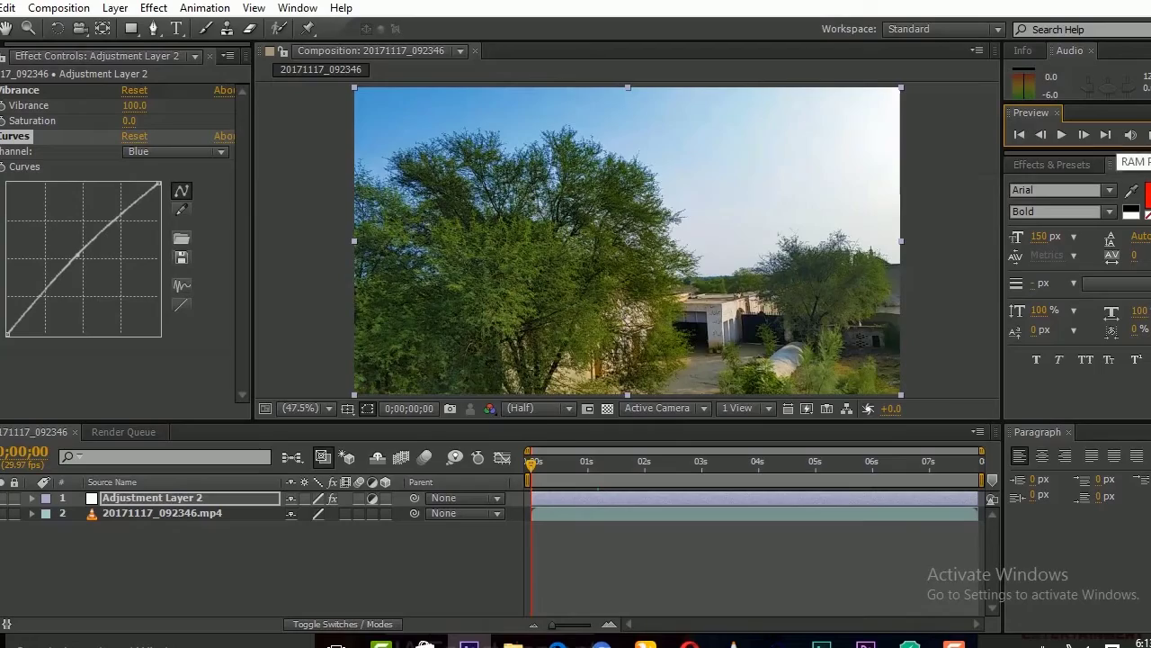